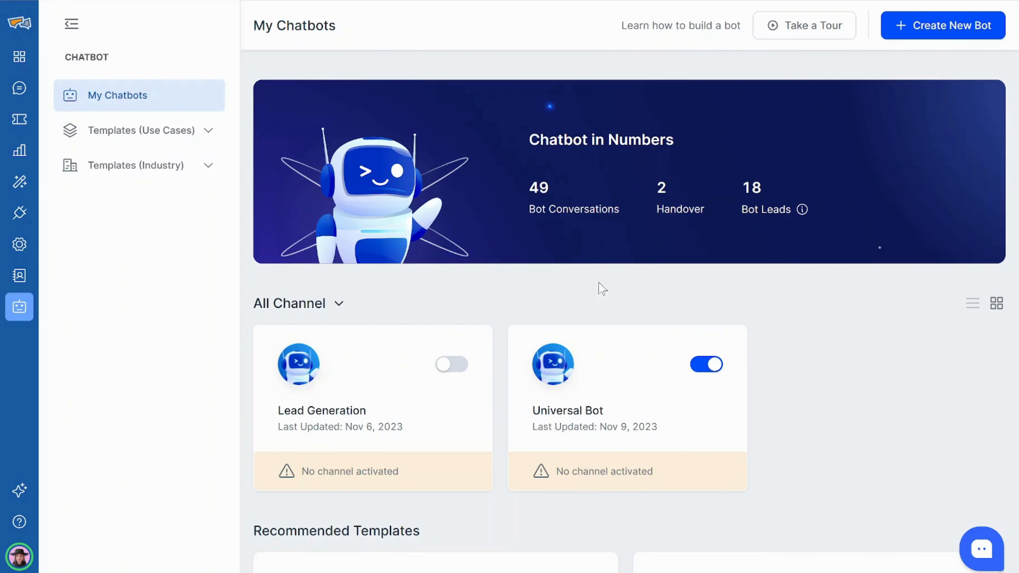
# Create a new bot named "Customer Support" with display name "Eve" and designation "Virtual agent"
pyautogui.click(914, 29)
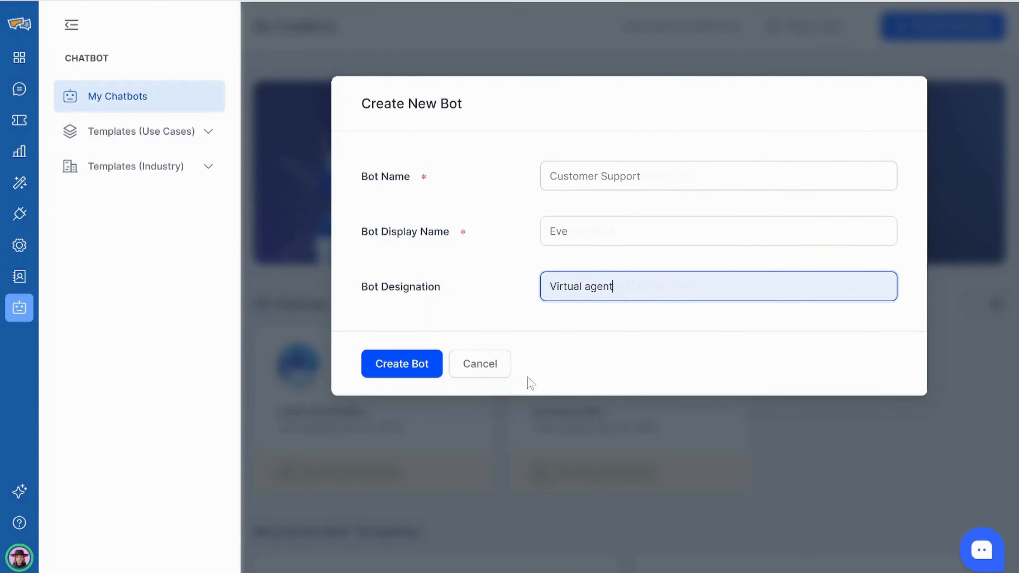
pyautogui.click(414, 362)
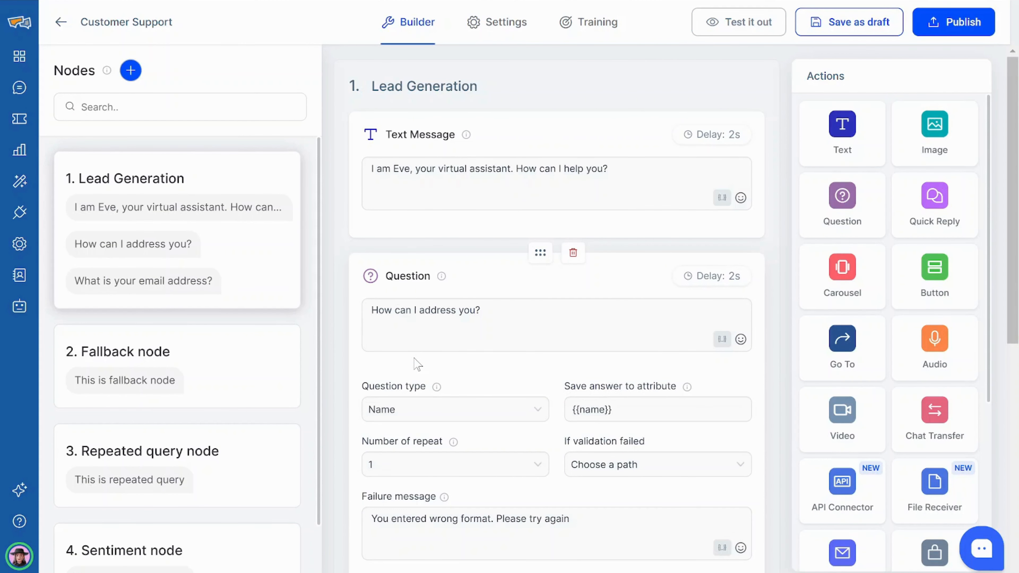
# Add a new node titled "Location Condition" and insert a Condition action in it
pyautogui.click(131, 71)
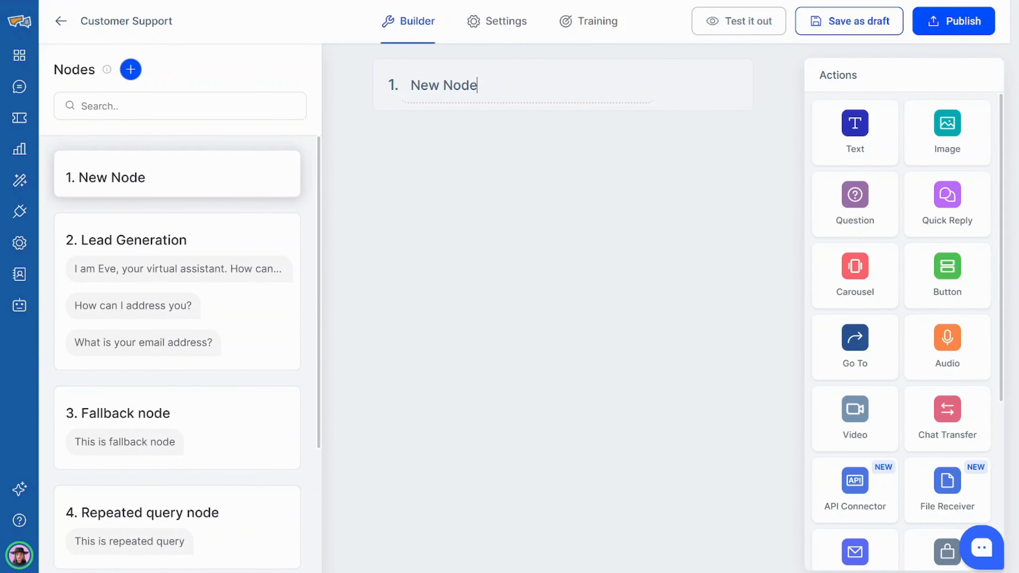
pyautogui.press('BackSpace')
pyautogui.press('BackSpace')
pyautogui.press('BackSpace')
pyautogui.press('BackSpace')
pyautogui.press('BackSpace')
pyautogui.press('BackSpace')
pyautogui.press('BackSpace')
pyautogui.press('BackSpace')
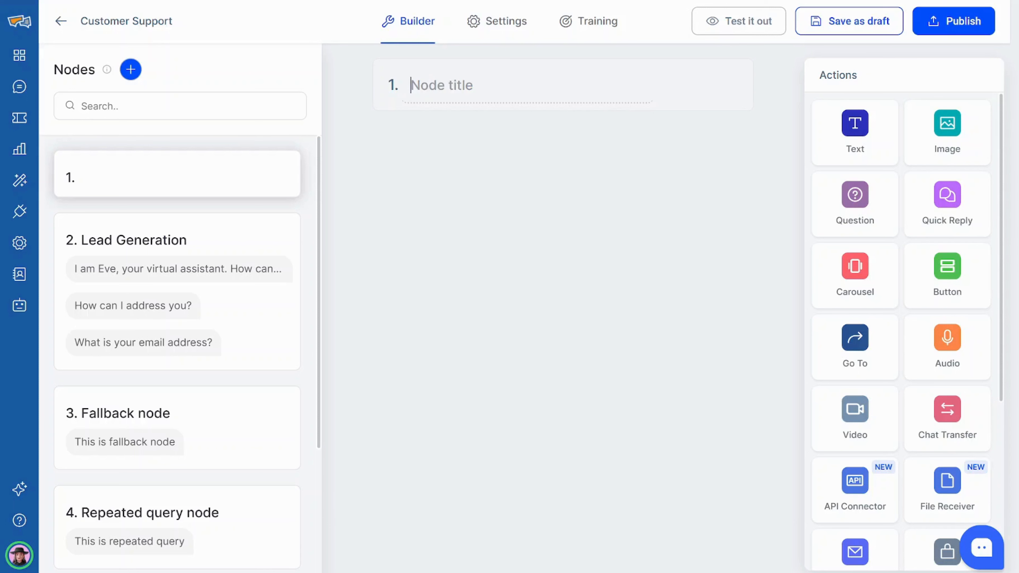
pyautogui.write('Location Condition')
pyautogui.scroll(-5, 843, 267)
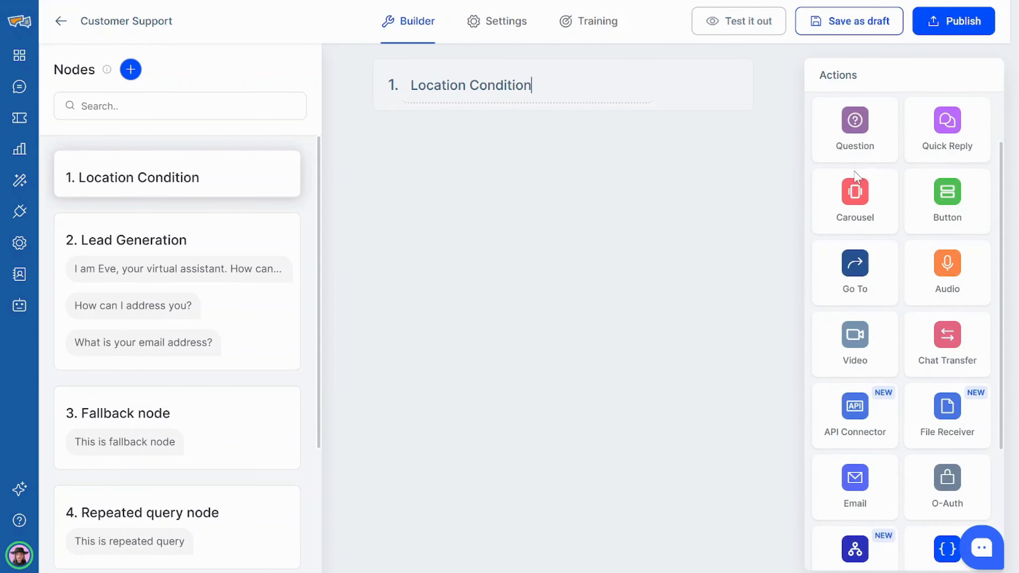
pyautogui.click(843, 406)
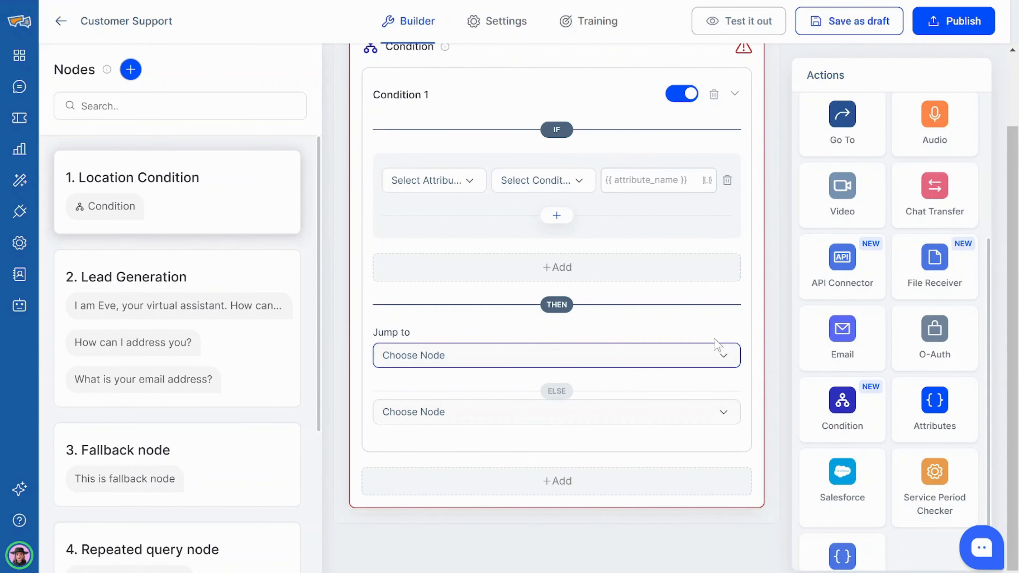
# Try out two extra attribute rows in the IF group of Condition 1 and delete both again
pyautogui.click(556, 214)
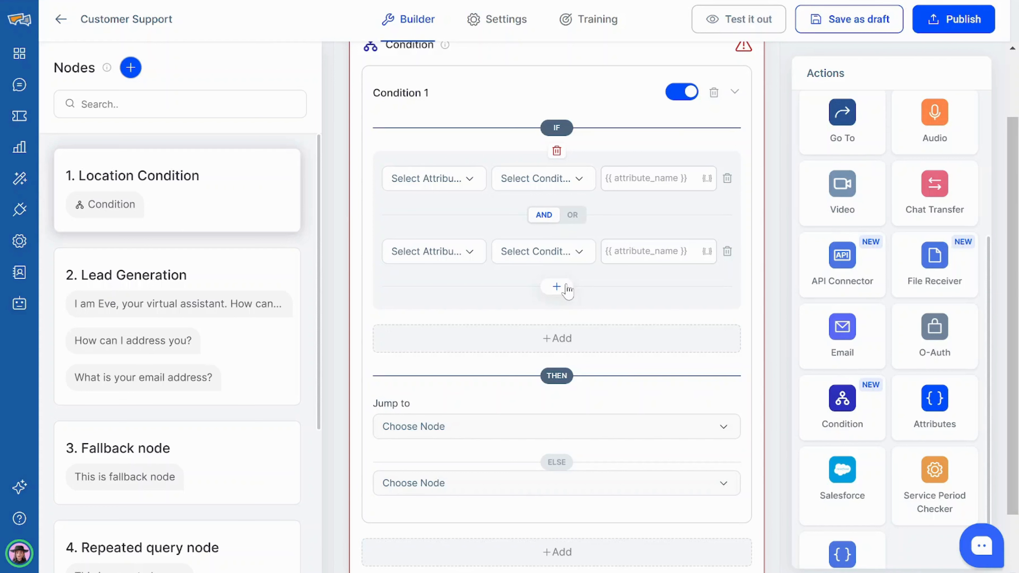
pyautogui.click(567, 289)
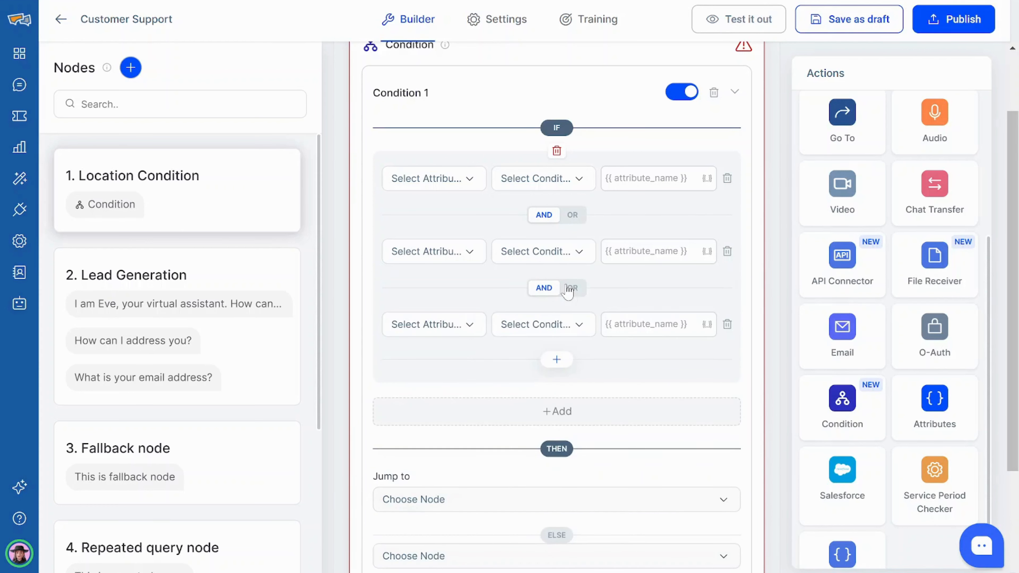
pyautogui.click(727, 324)
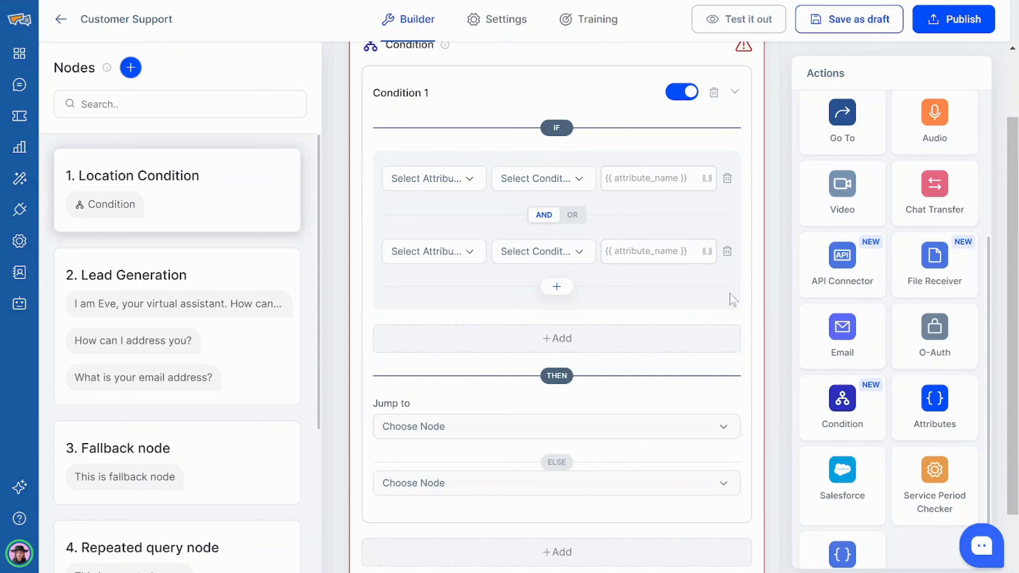
pyautogui.click(727, 252)
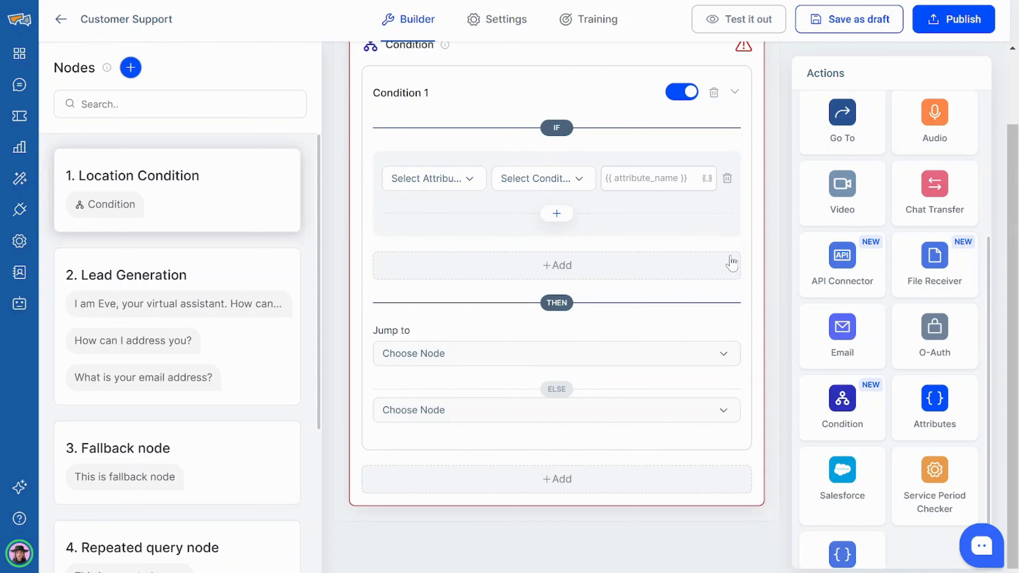
# Try out a second IF group in Condition 1 with the AND and OR operators, and delete the group again
pyautogui.click(577, 267)
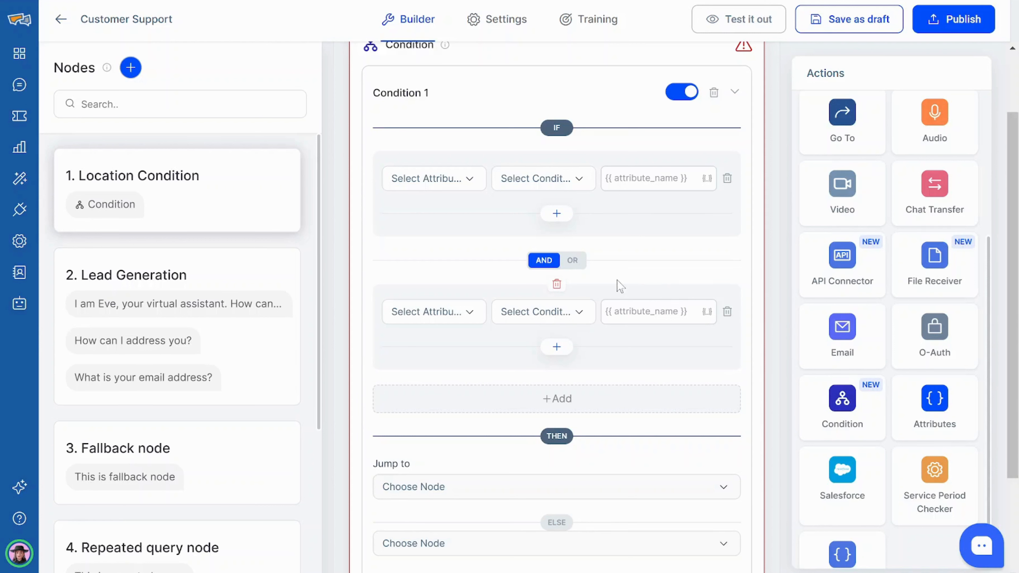
pyautogui.click(574, 262)
pyautogui.rightClick(576, 267)
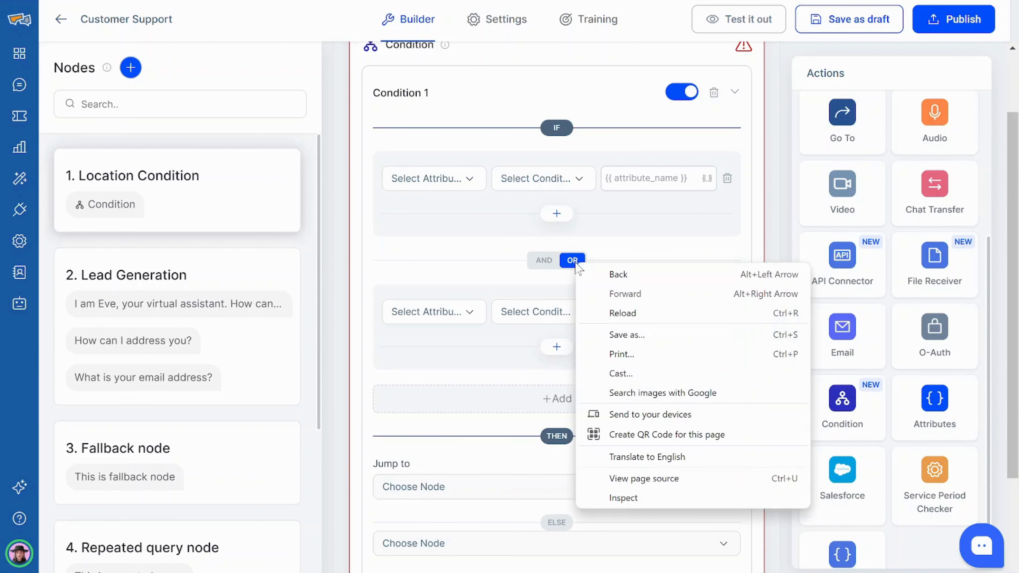
pyautogui.press('Escape')
pyautogui.click(544, 261)
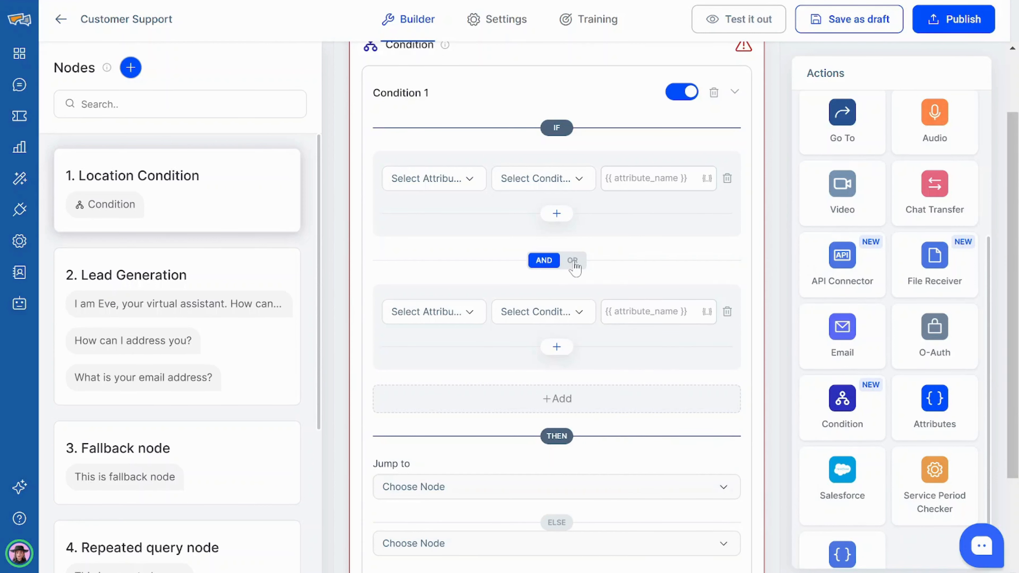
pyautogui.click(574, 261)
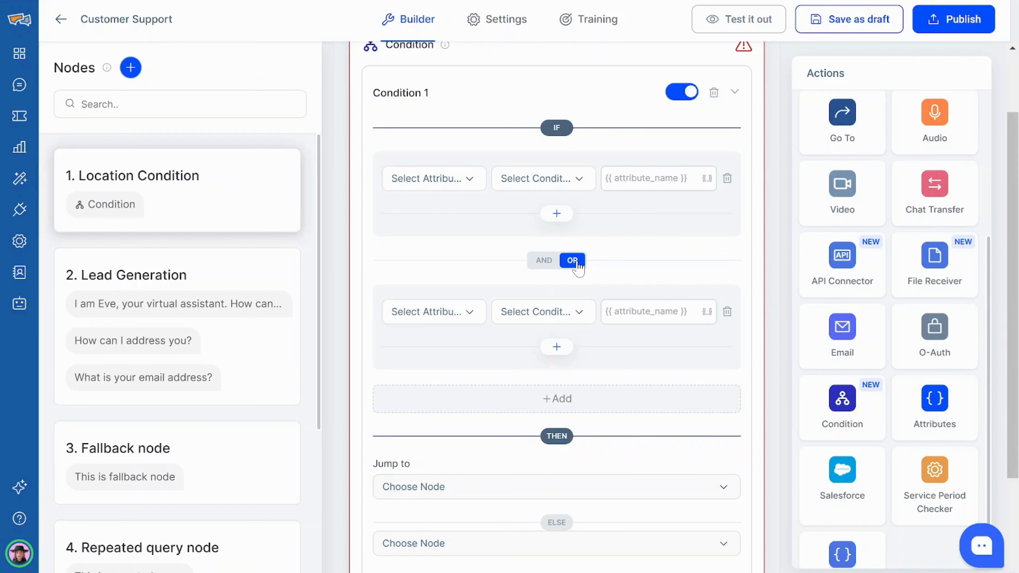
pyautogui.click(556, 287)
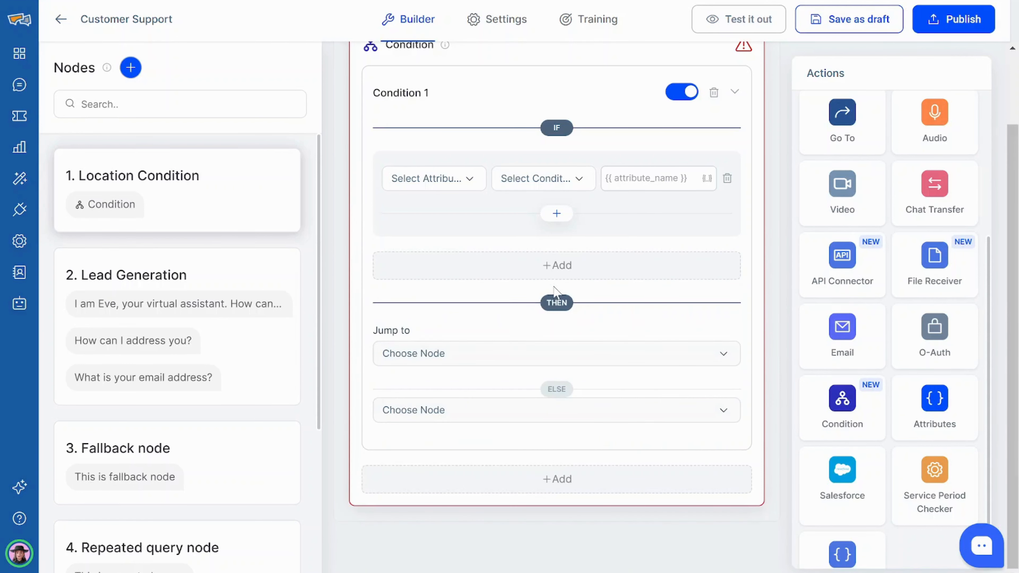
# Add a second condition to the action and set Condition 1 to country Equals to "United States of America"
pyautogui.click(557, 480)
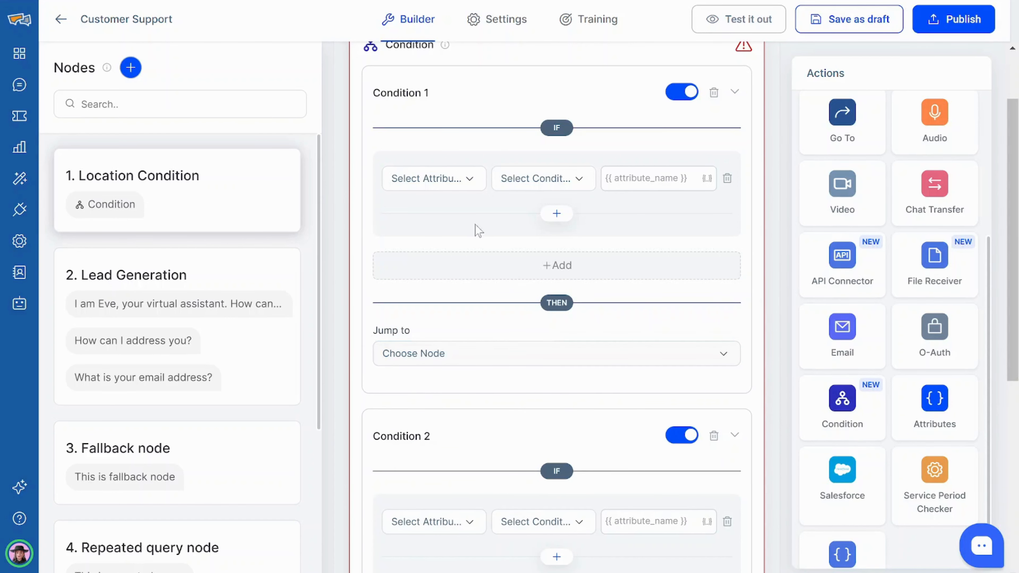
pyautogui.click(452, 179)
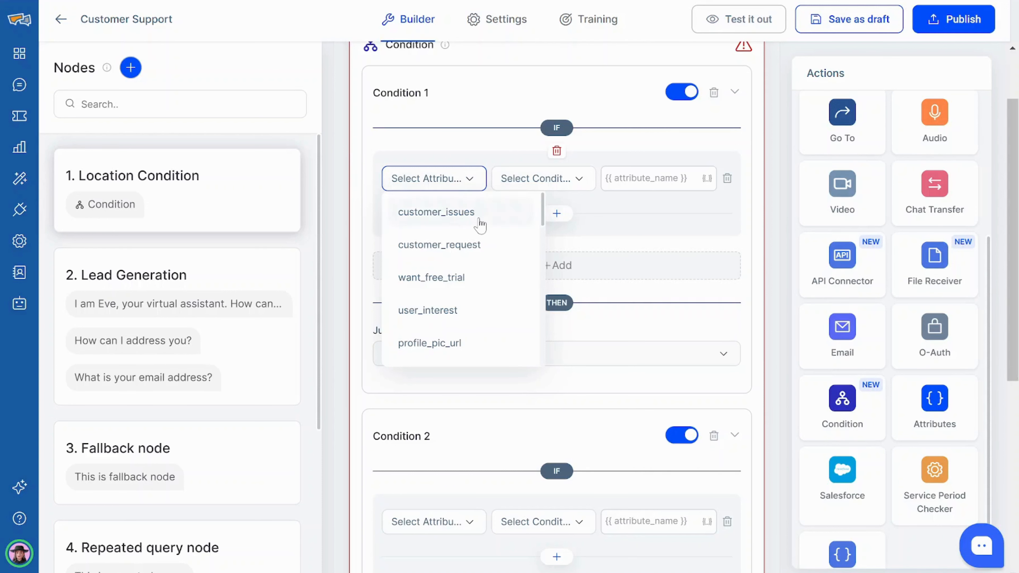
pyautogui.scroll(-10, 480, 223)
pyautogui.scroll(-2, 474, 266)
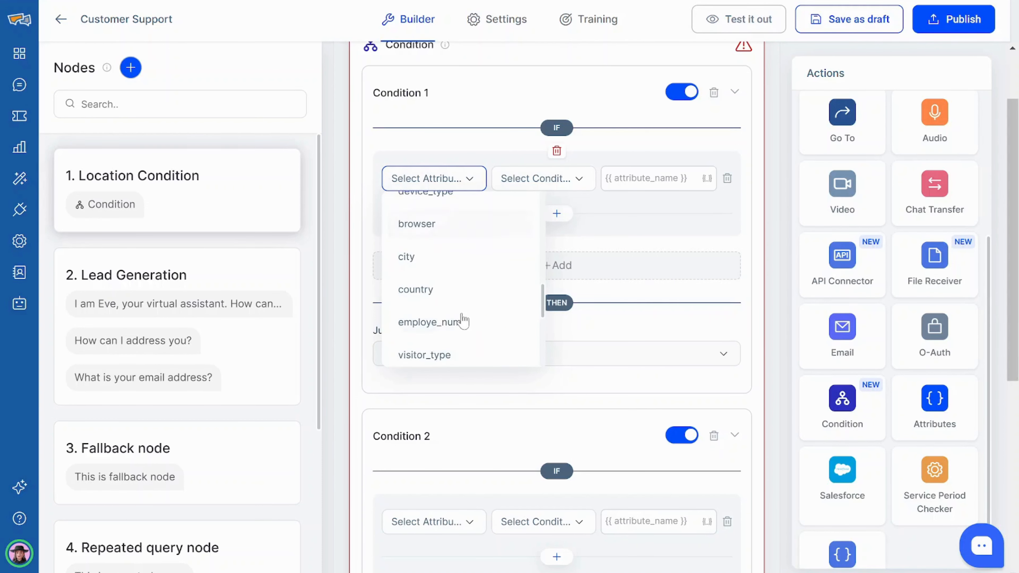
pyautogui.click(439, 292)
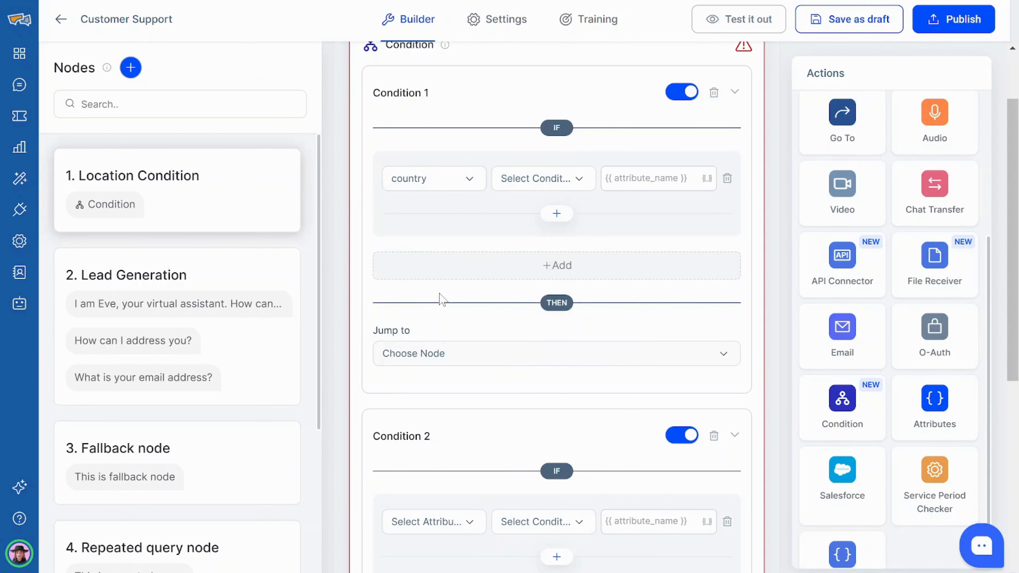
pyautogui.click(532, 182)
pyautogui.click(539, 211)
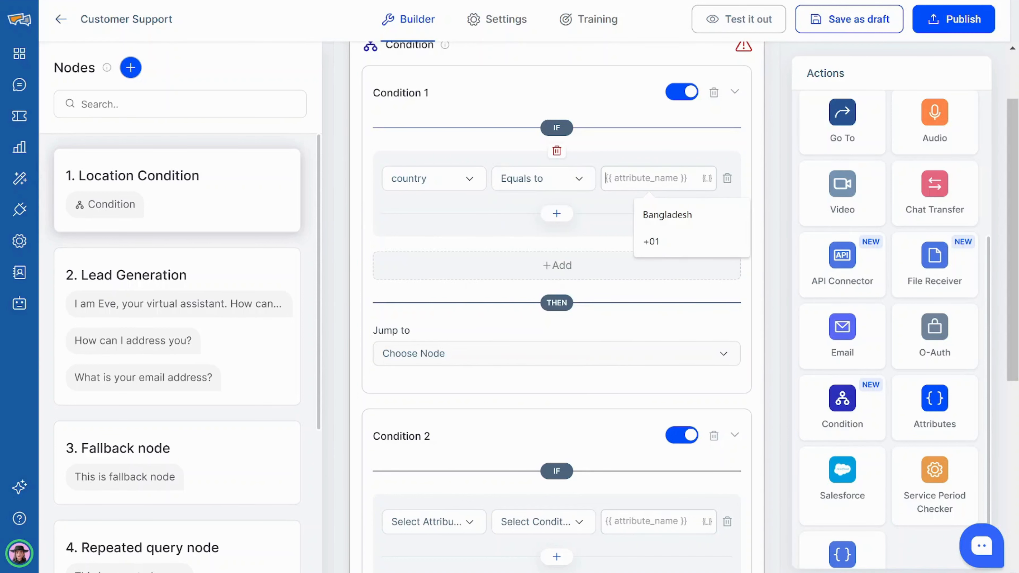
pyautogui.write('United States of America')
# Set Condition 1 to jump to the "Visitor Location: USA" node
pyautogui.scroll(-2, 706, 213)
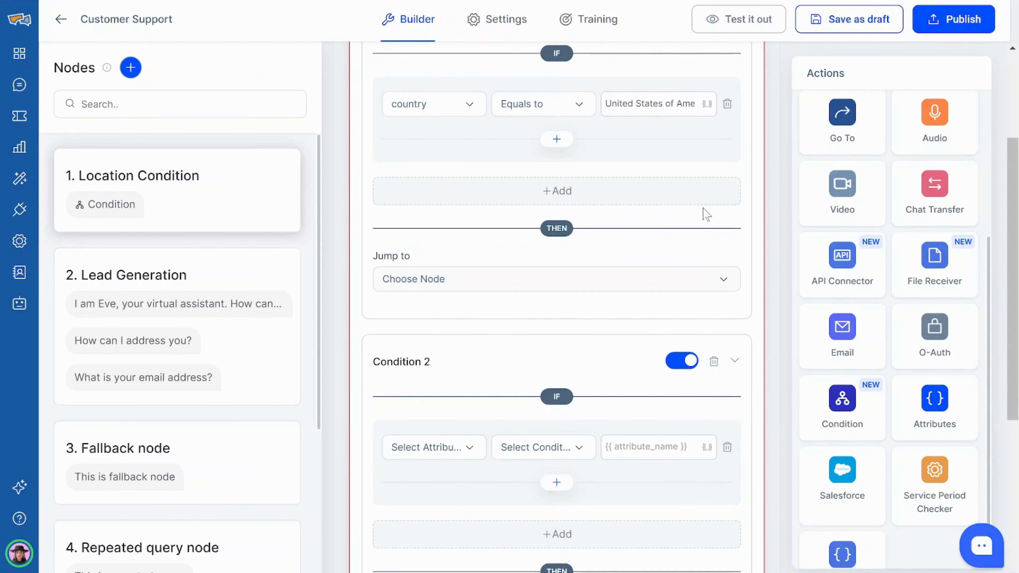
pyautogui.scroll(4, 687, 277)
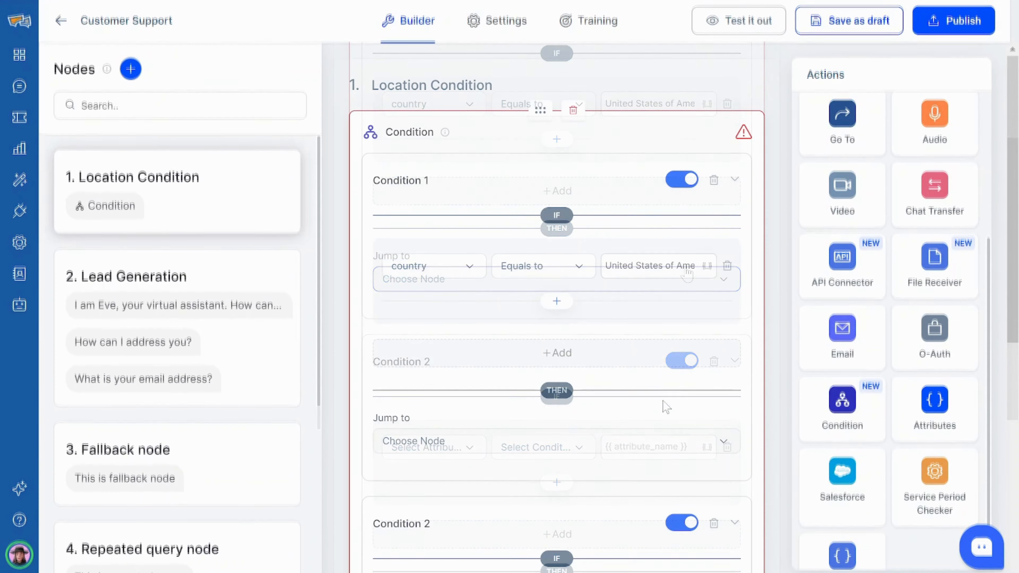
pyautogui.click(683, 440)
pyautogui.scroll(-5, 642, 413)
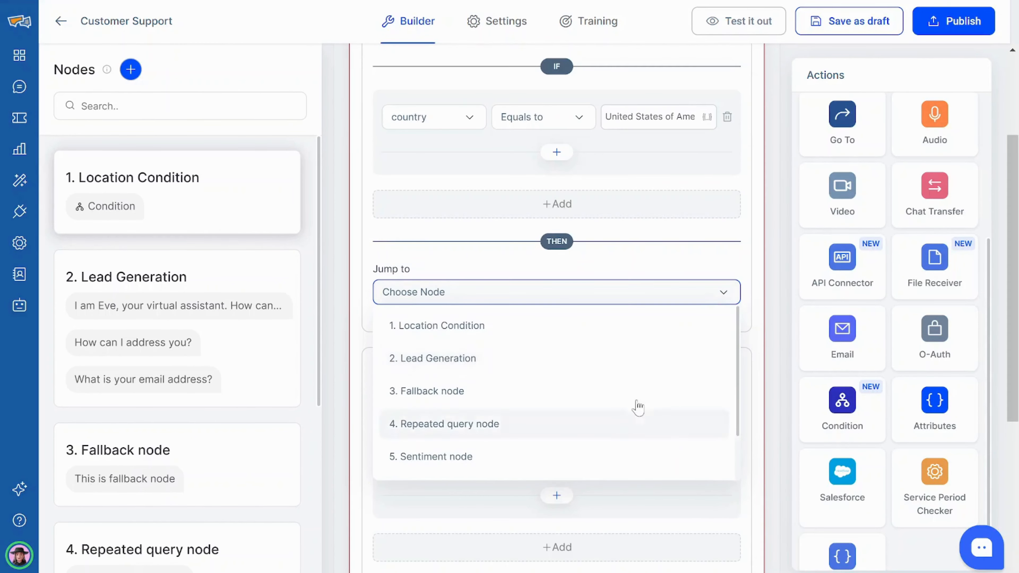
pyautogui.click(570, 360)
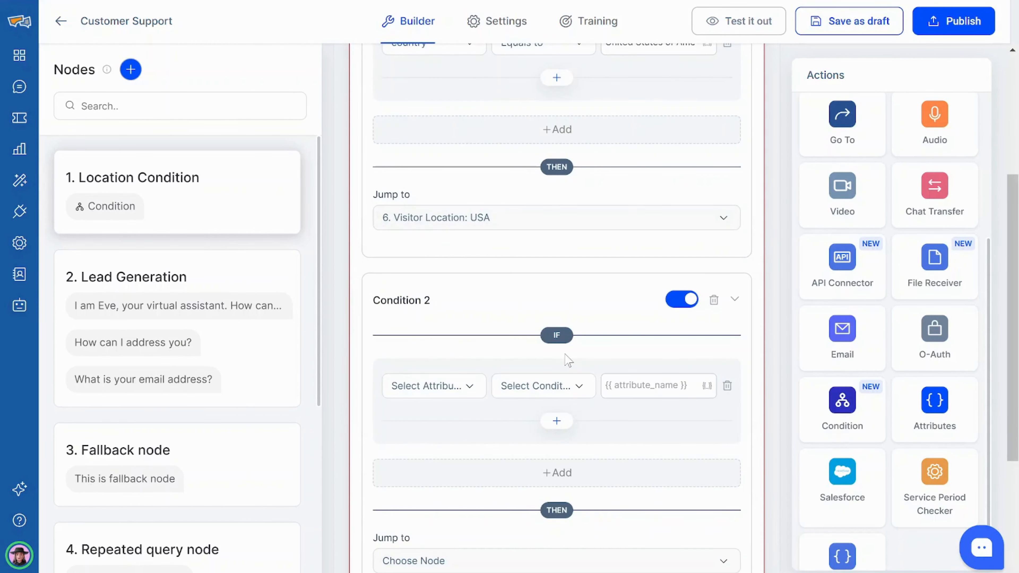
# Set the IF rule of Condition 2 to country Equals to "Singapore"
pyautogui.scroll(-2, 568, 361)
pyautogui.scroll(-2, 567, 362)
pyautogui.click(433, 237)
pyautogui.scroll(-1, 445, 329)
pyautogui.click(446, 349)
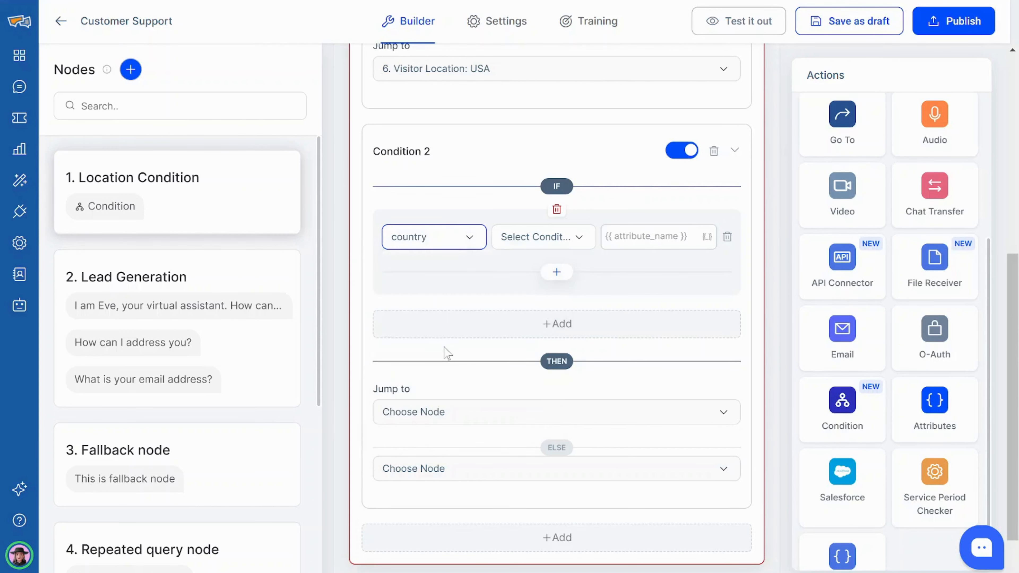
pyautogui.click(515, 240)
pyautogui.click(523, 271)
pyautogui.click(650, 237)
pyautogui.write('S')
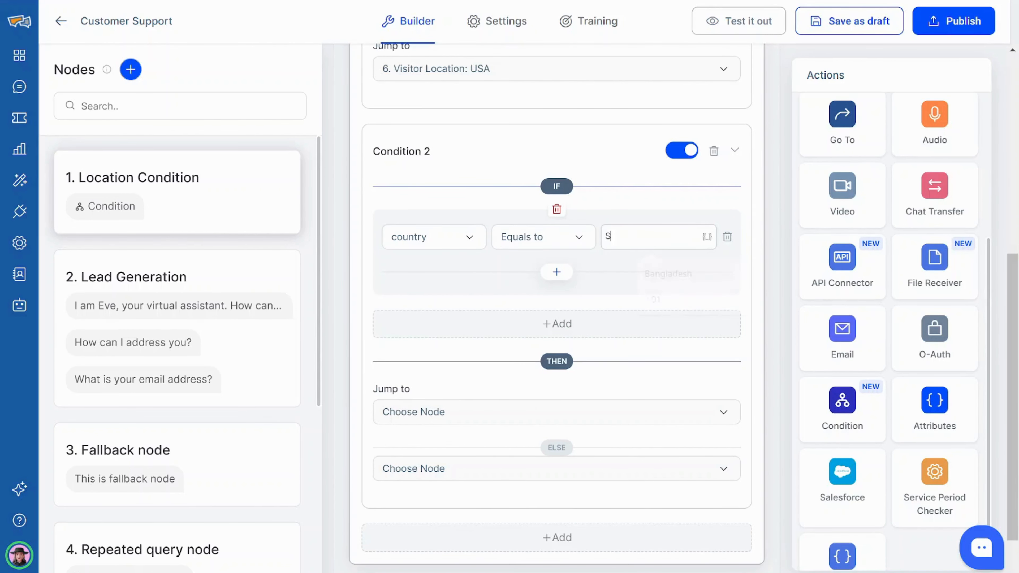
pyautogui.write('ingapore')
# Set Condition 2 to jump to the "Visitor Location: Singapore" node and save the bot as a draft
pyautogui.click(614, 414)
pyautogui.scroll(-3, 619, 428)
pyautogui.click(620, 538)
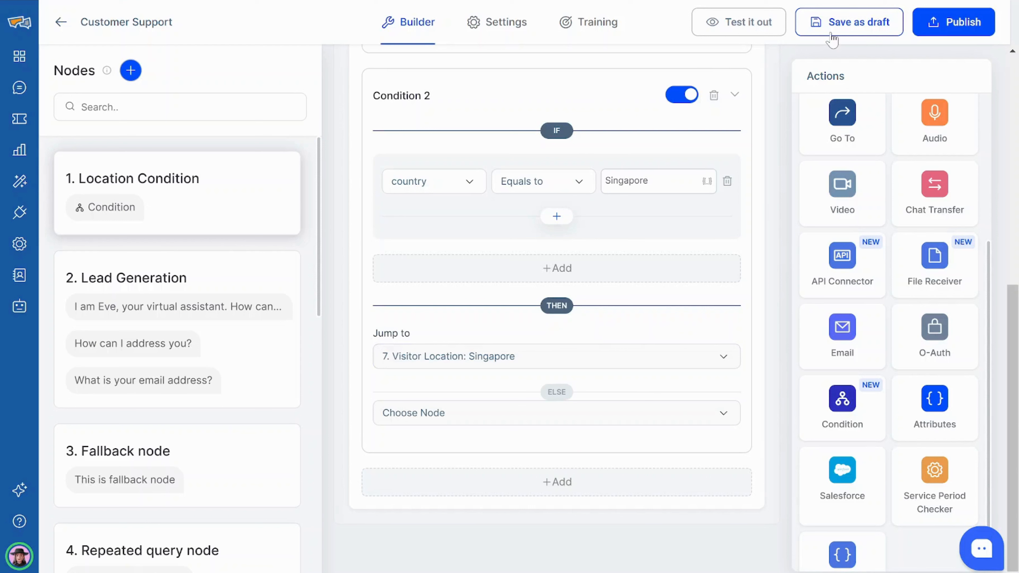
pyautogui.click(831, 34)
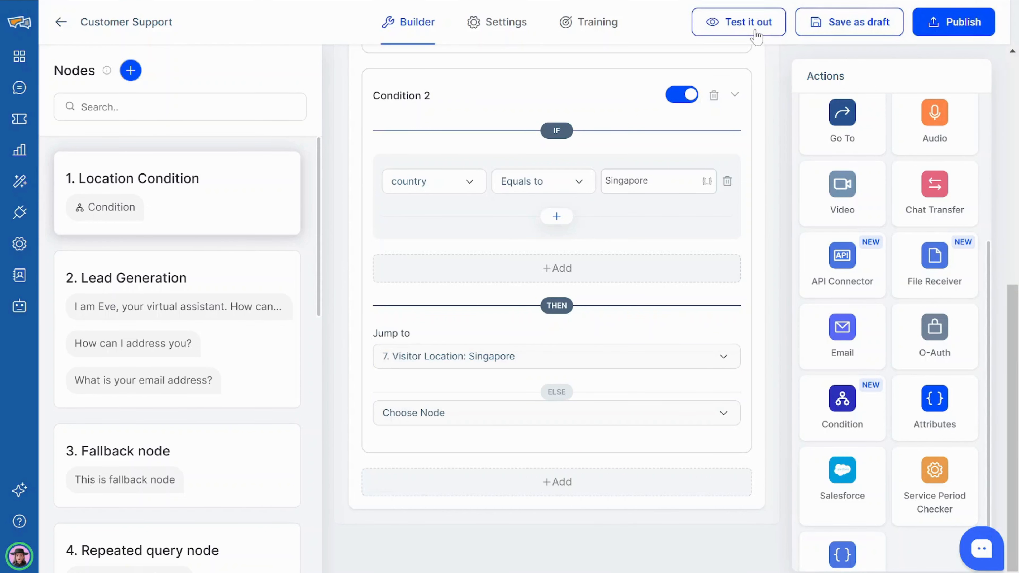
# Test the bot in the preview site's chat, choosing English as the preferred language
pyautogui.click(748, 22)
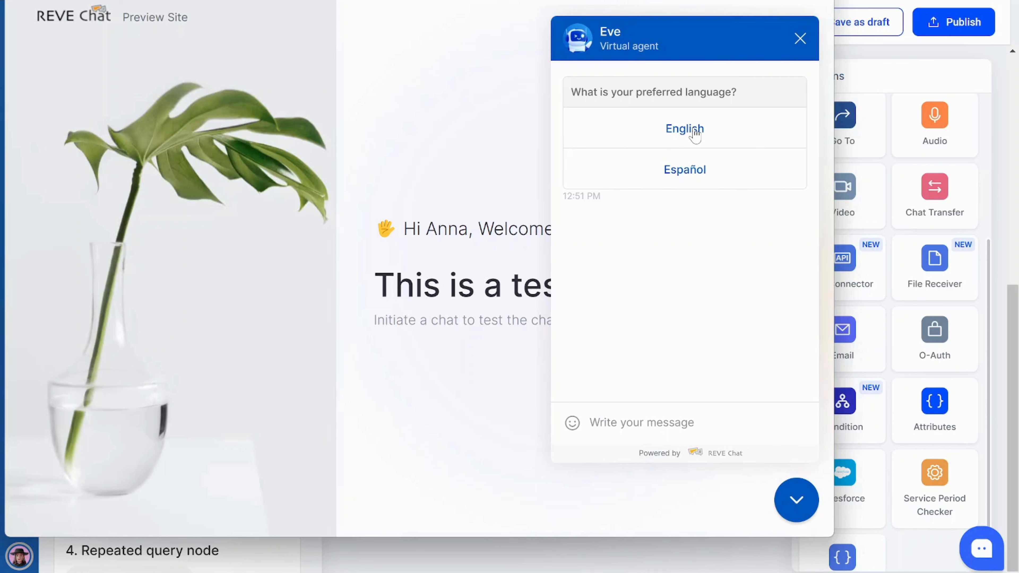
pyautogui.click(694, 131)
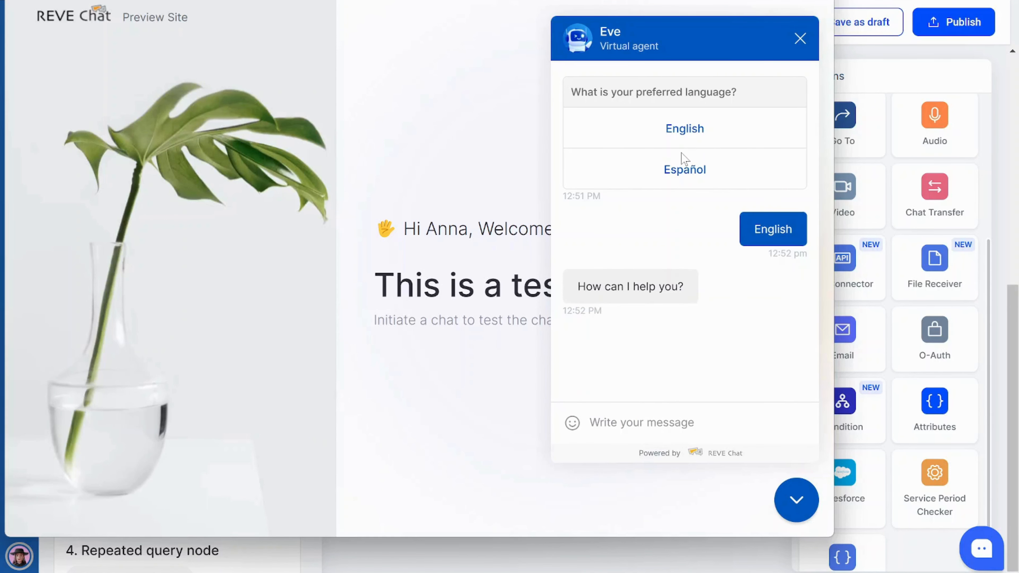
pyautogui.click(753, 27)
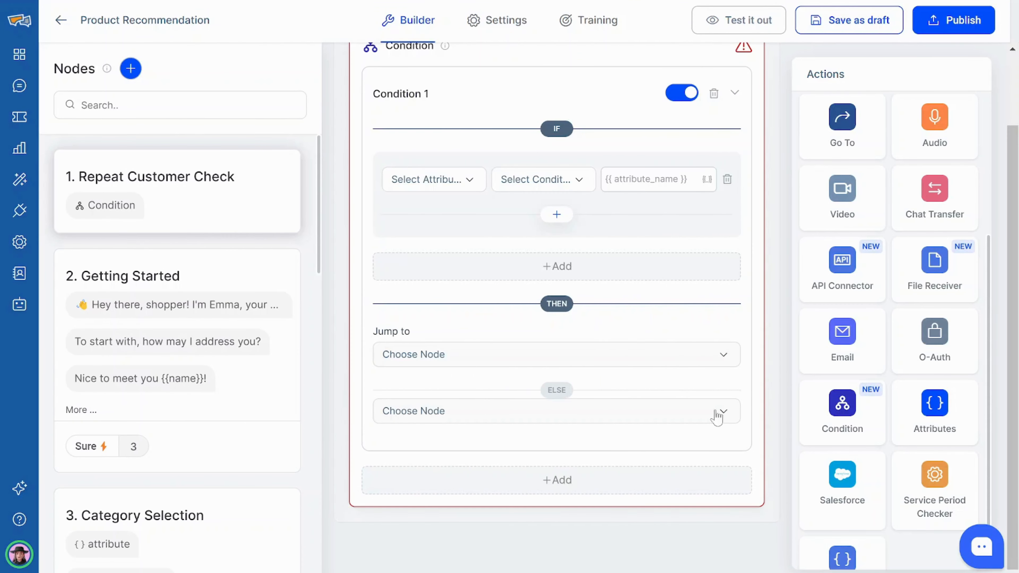
# In the Product Recommendation bot's "Repeat Customer Check" node, set the IF rule of Condition 1 to name Contains "#"
pyautogui.click(678, 186)
pyautogui.scroll(-10, 461, 309)
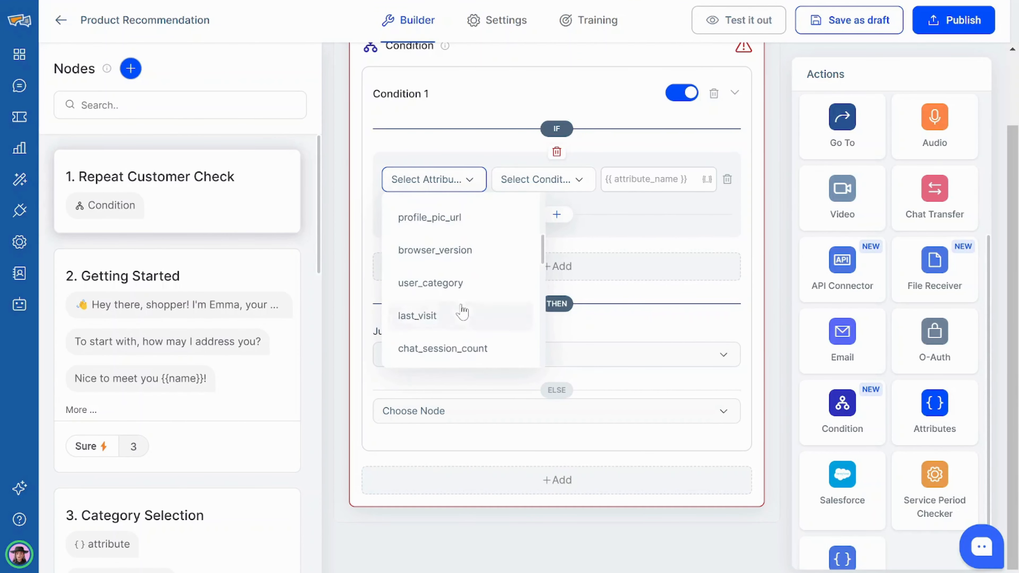
pyautogui.scroll(-3, 463, 313)
pyautogui.click(438, 292)
pyautogui.click(544, 180)
pyautogui.click(530, 213)
pyautogui.click(650, 180)
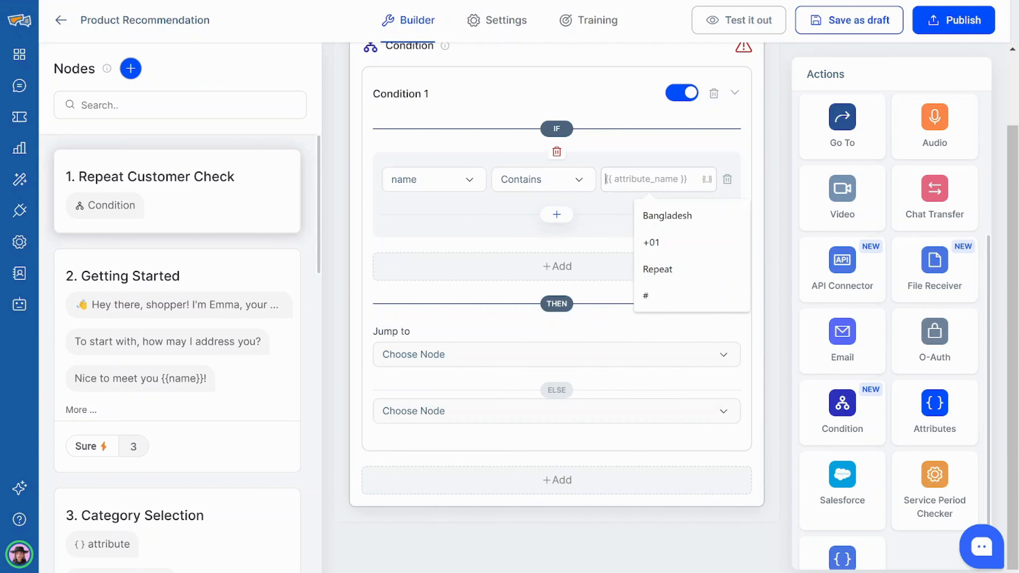
pyautogui.write('#')
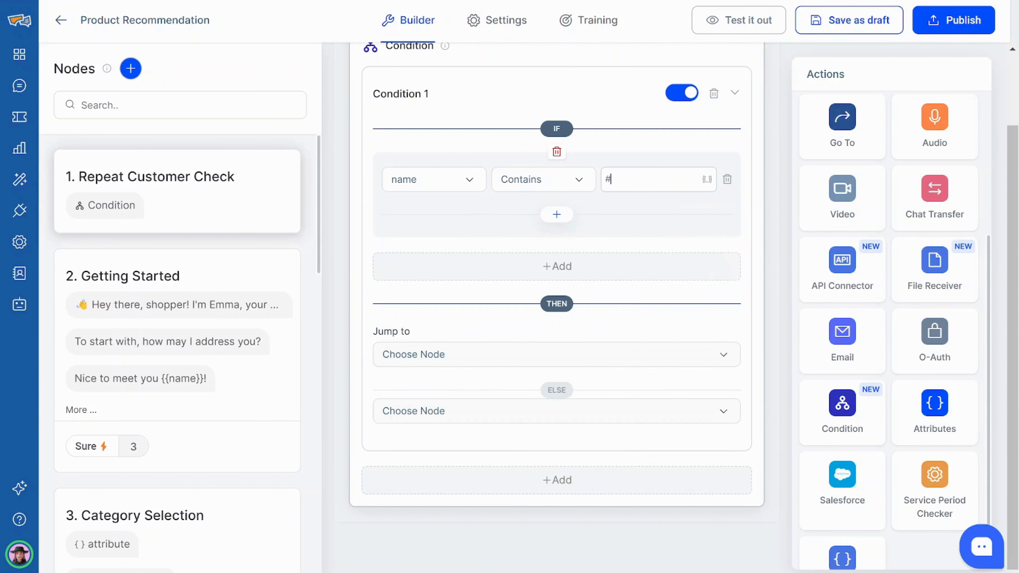
# Choose the destination nodes for the THEN and ELSE branches of Condition 1 in the "Repeat Customer Check" node
pyautogui.click(453, 355)
pyautogui.click(433, 403)
pyautogui.click(453, 411)
pyautogui.scroll(-5, 456, 473)
pyautogui.click(456, 447)
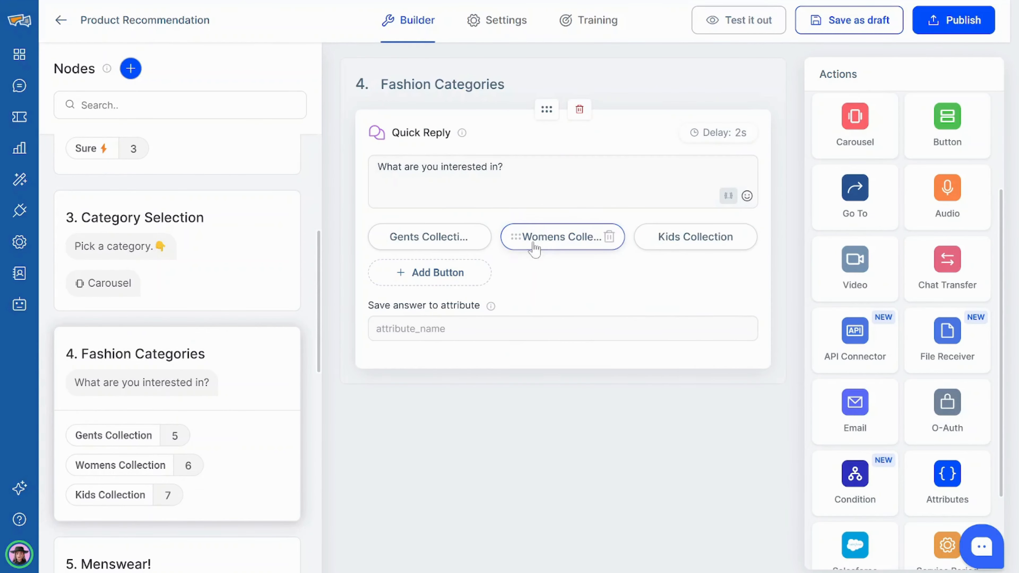
# In the Fashion Categories quick reply, set the button value of Womens Collection to "WomCol" and of Kids Collection to "KidCol"
pyautogui.click(534, 246)
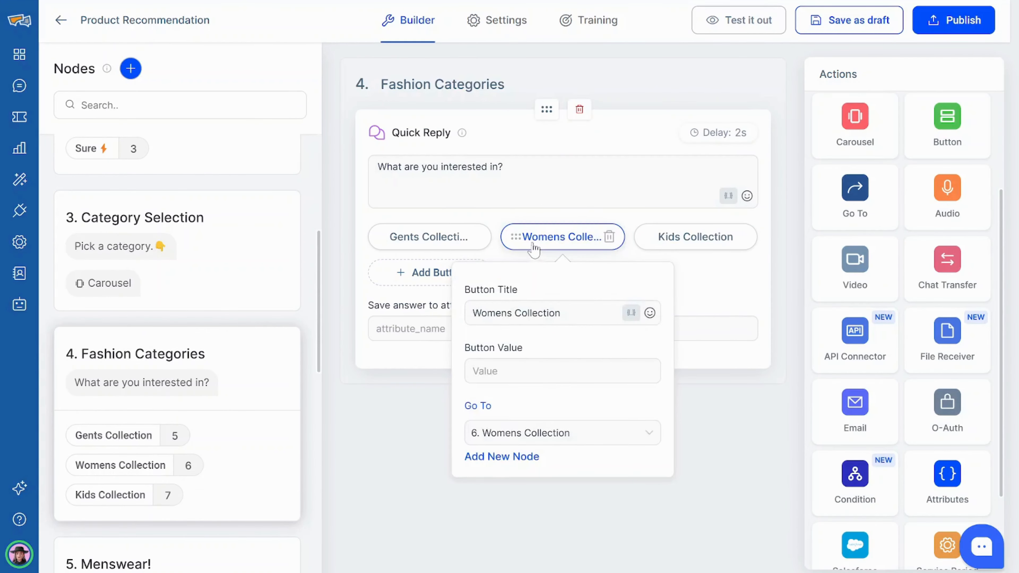
pyautogui.click(519, 365)
pyautogui.write('W')
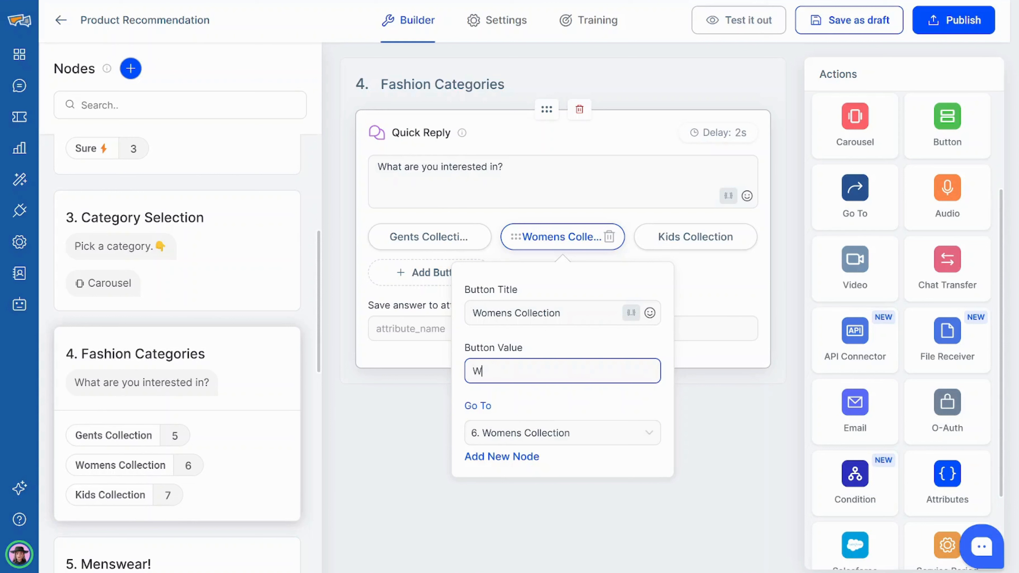
pyautogui.write('omCol')
pyautogui.click(705, 296)
pyautogui.click(692, 241)
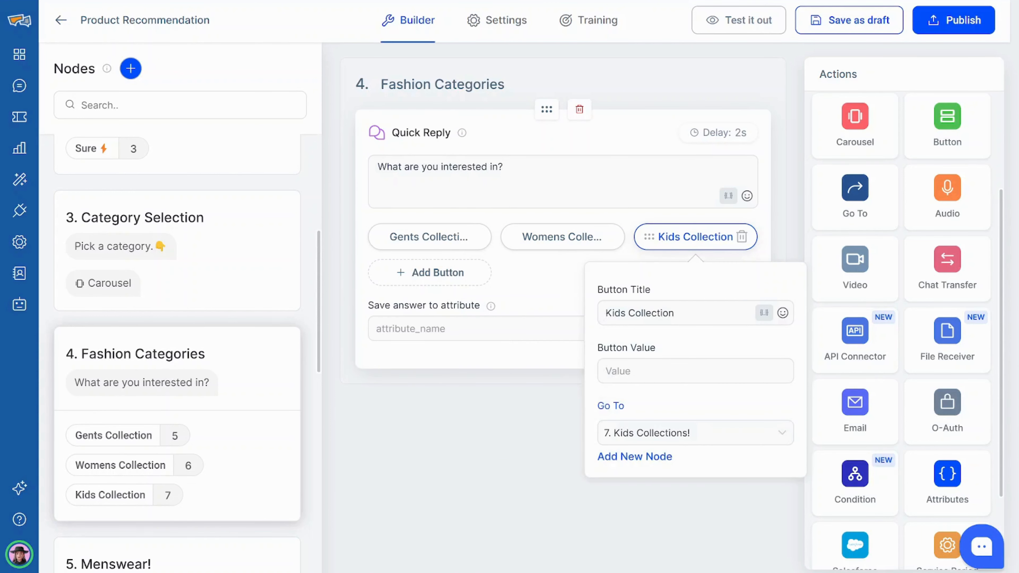
pyautogui.click(658, 371)
pyautogui.write('KidCol')
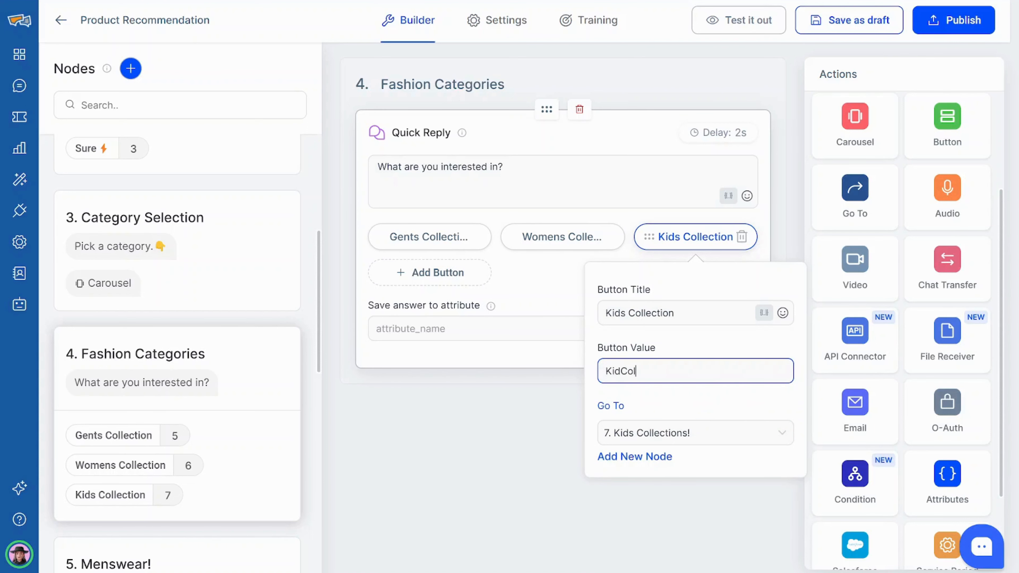
# Save the quick reply's answer to a new attribute named fashion_category with the TEXT value format
pyautogui.click(494, 301)
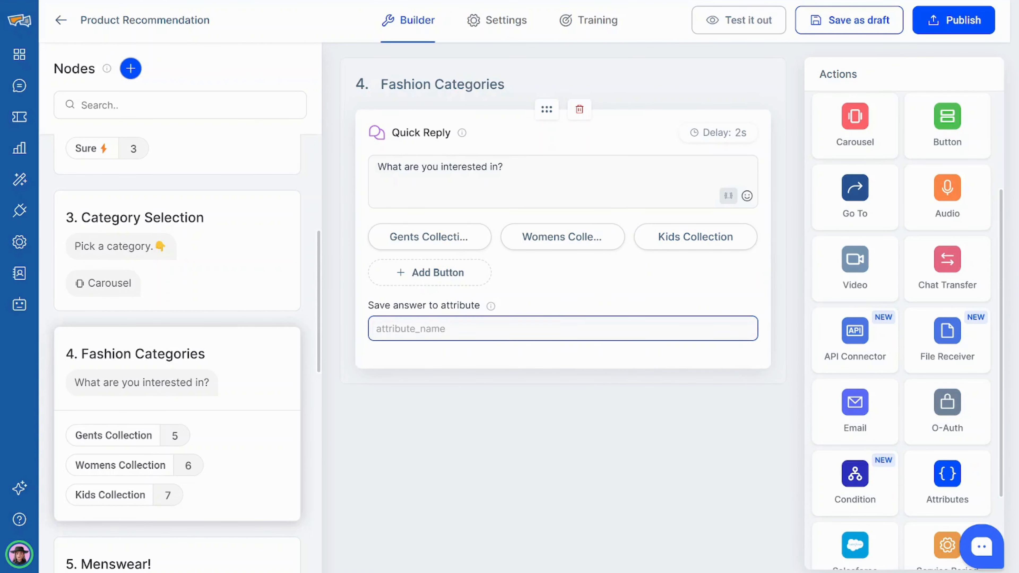
pyautogui.write('{{fashion_category')
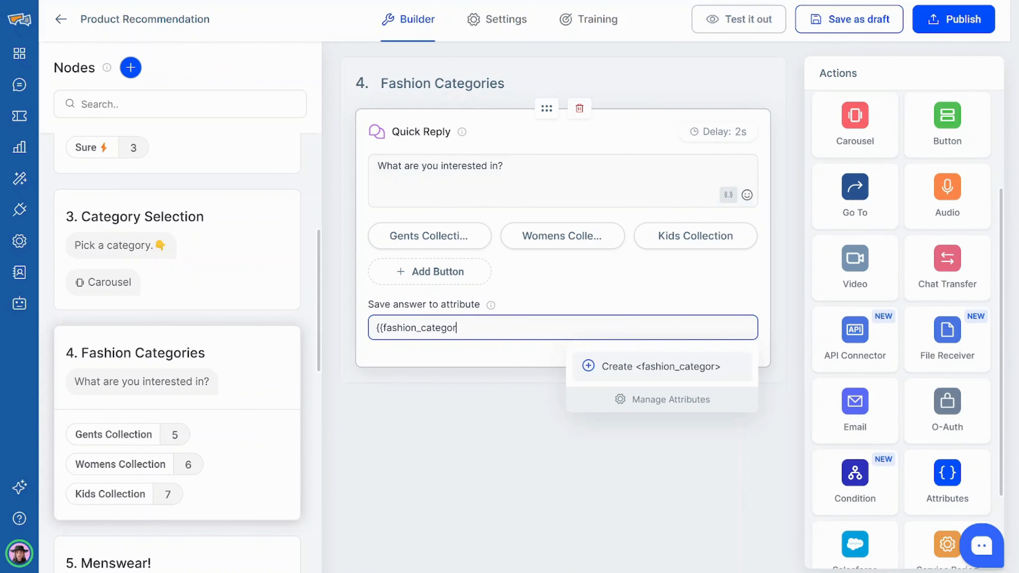
pyautogui.click(646, 366)
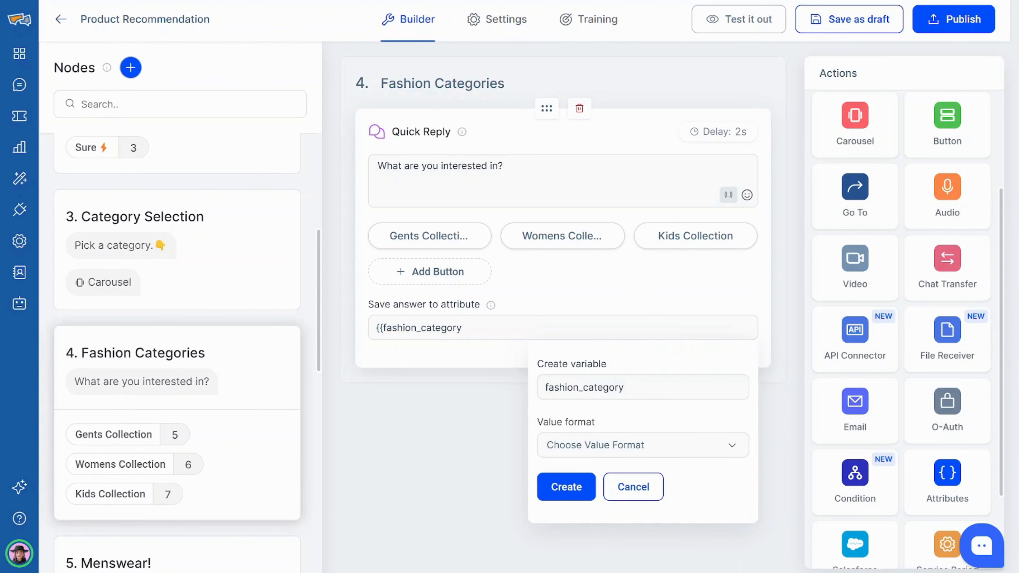
pyautogui.click(626, 448)
pyautogui.click(614, 484)
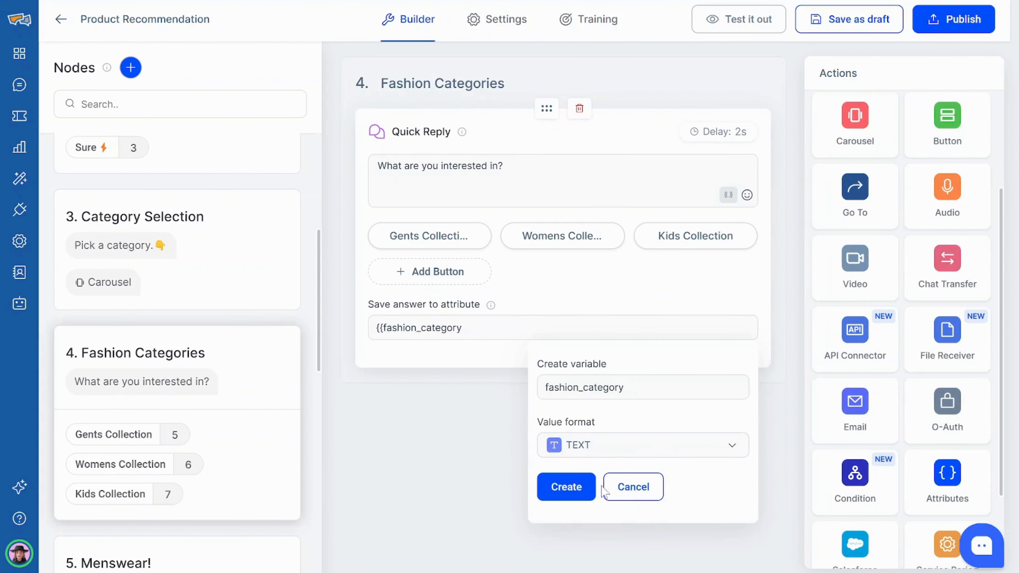
pyautogui.click(581, 487)
# In the "Repeat Customer" node, enter the message "Welcome back {{name}}" and set Condition 1's IF rule to fashion_category Equals to "WomCol"
pyautogui.write('Welcome back {{name}}')
pyautogui.write('WomCol')
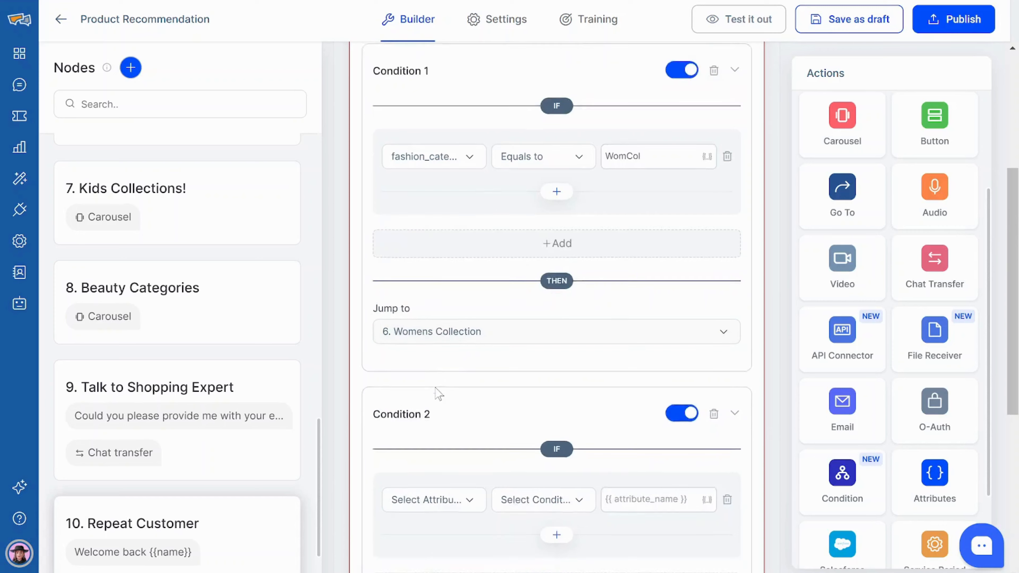
# Open the attribute choices for the IF rule of Condition 2 in the "Repeat Customer" node
pyautogui.scroll(-1, 439, 396)
pyautogui.click(468, 455)
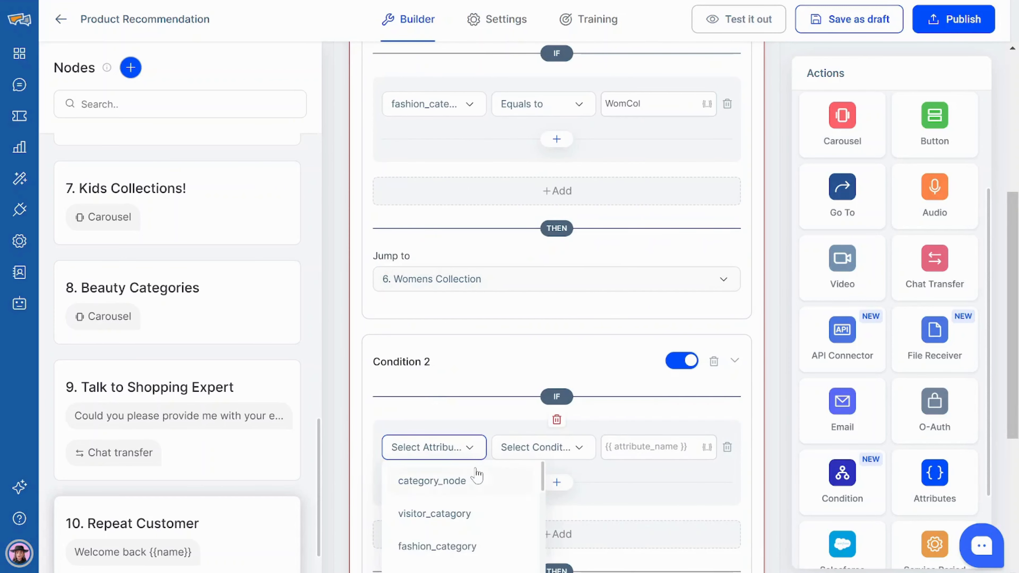